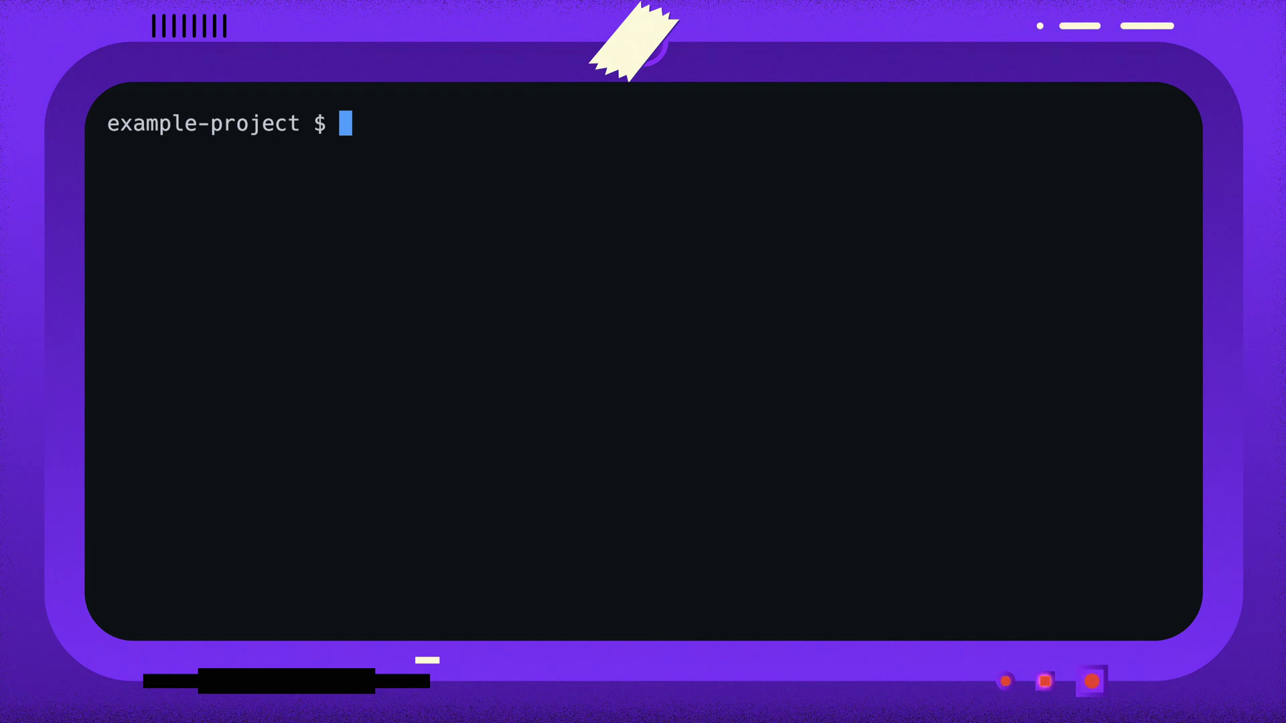
pyautogui.write('t')
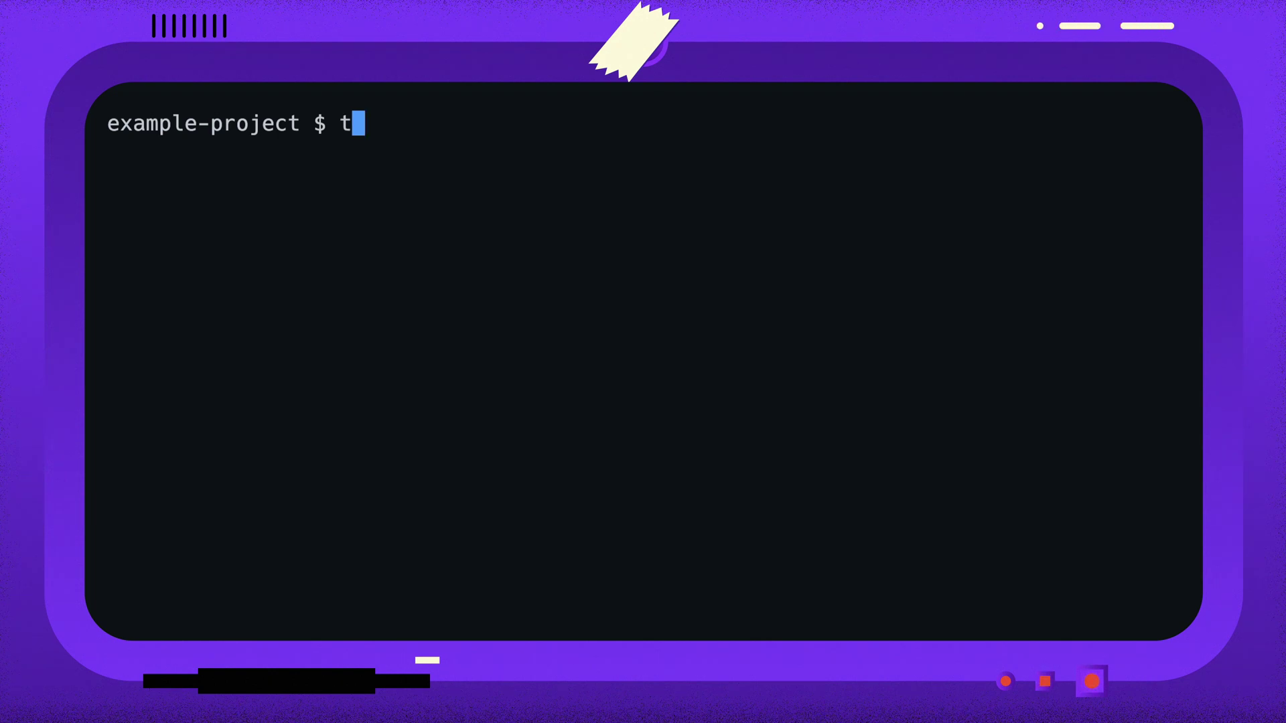
pyautogui.write('ree')
# - List the project tree with tree, then view state_generators/__init__.py and its ghz_state function in nvim
pyautogui.press('Return')
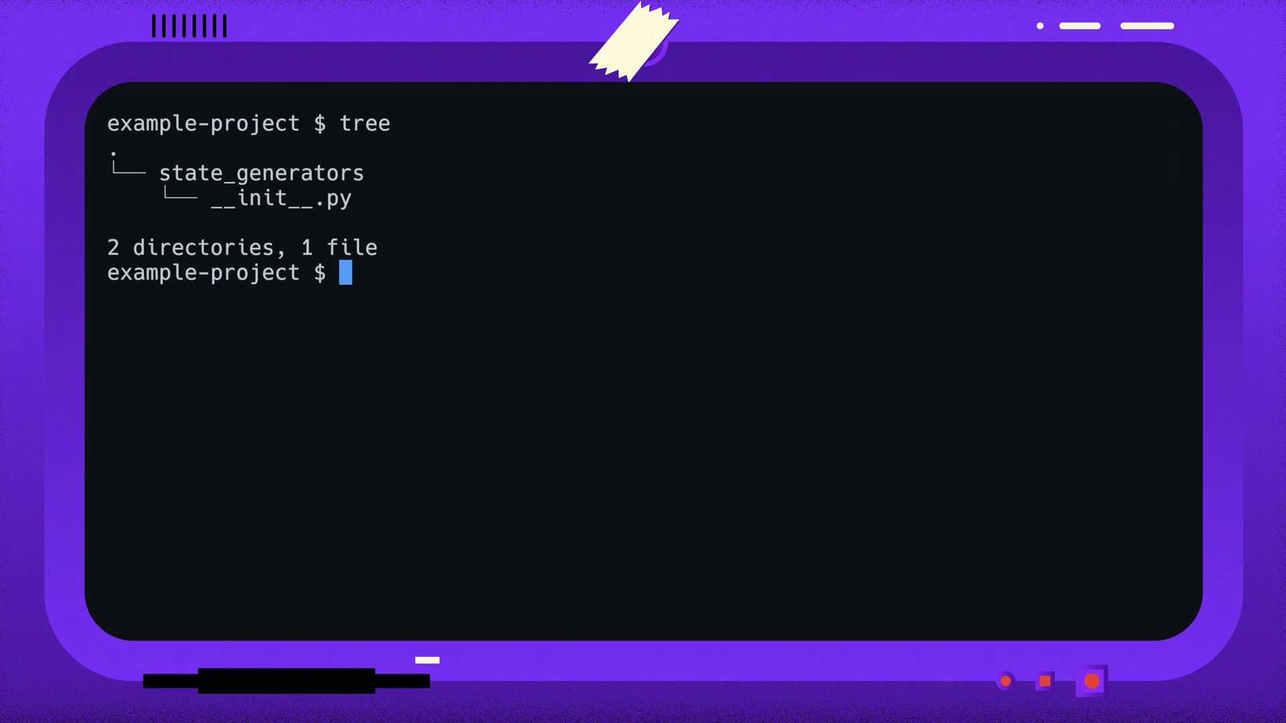
pyautogui.write('nv')
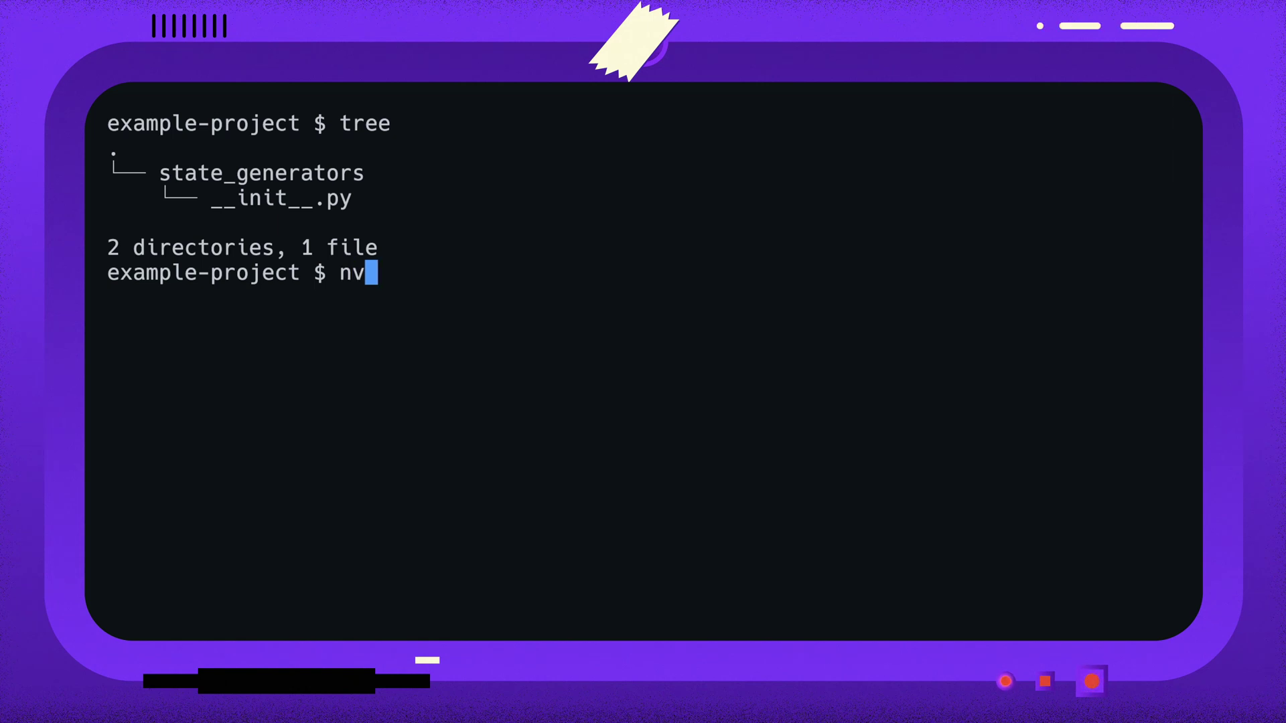
pyautogui.write('im st')
pyautogui.press('Tab')
pyautogui.write('_')
pyautogui.press('Tab')
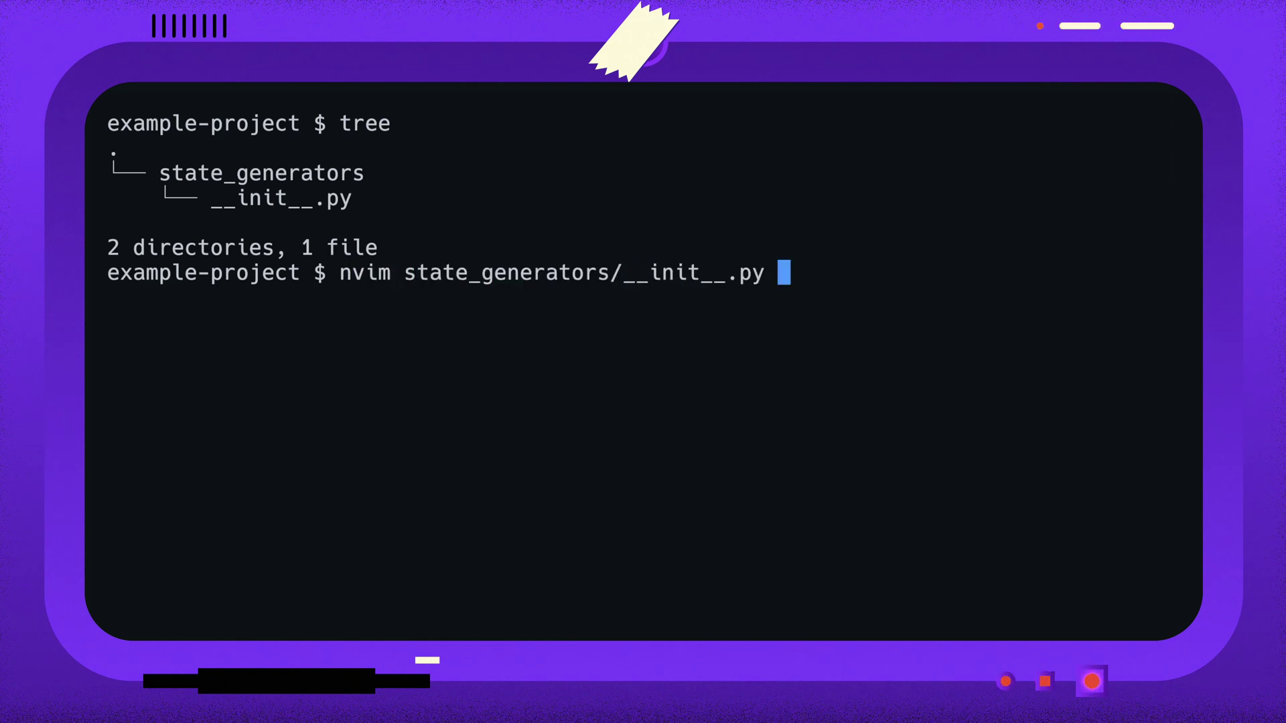
pyautogui.press('Return')
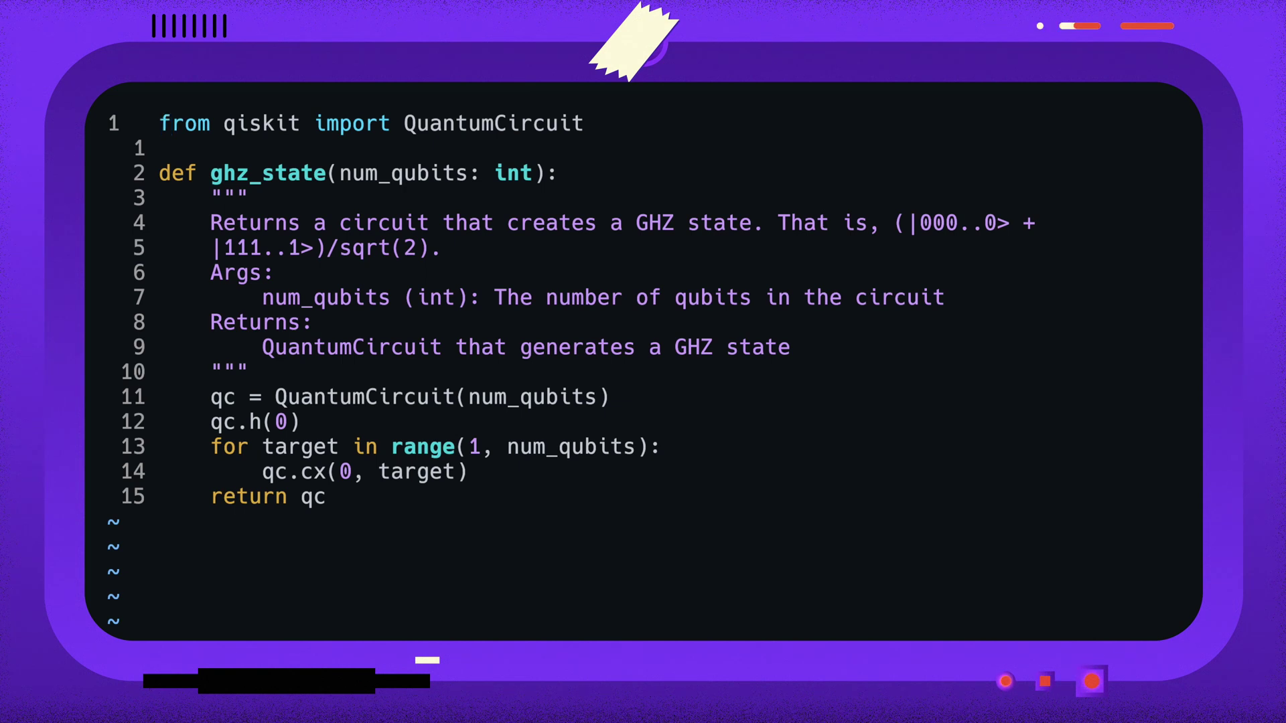
pyautogui.write(':wq')
pyautogui.press('Return')
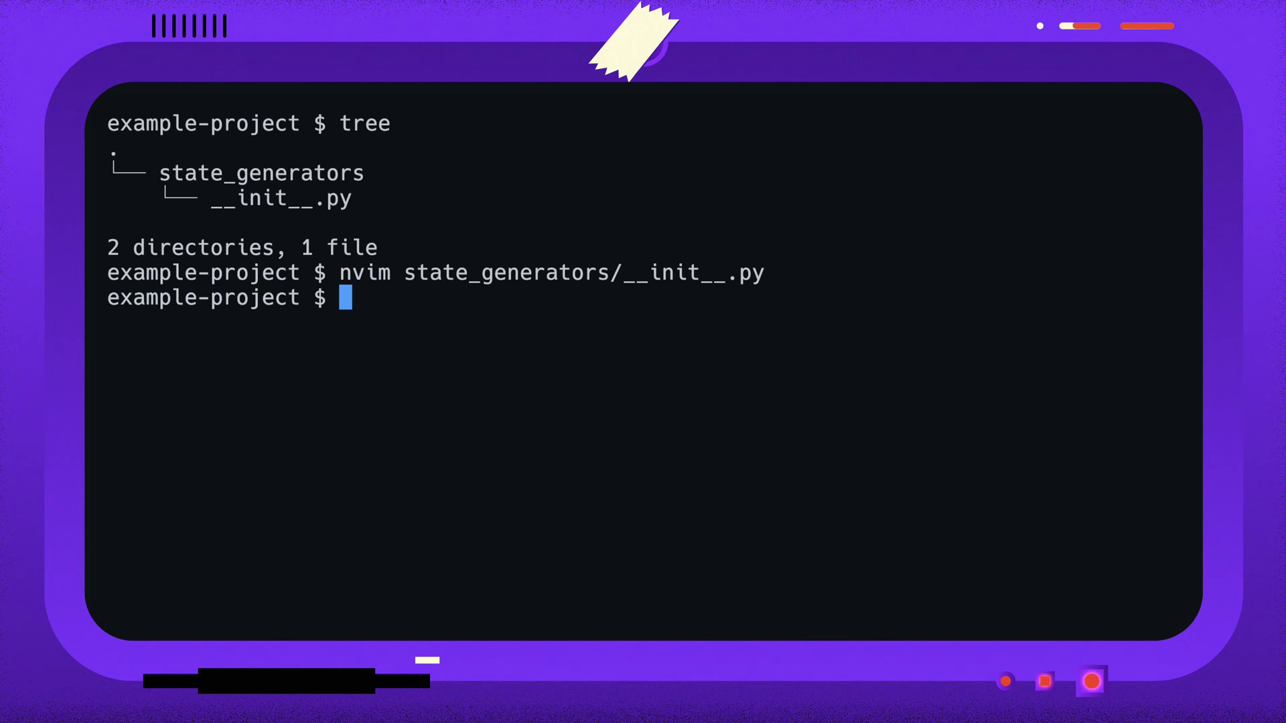
pyautogui.write('mkdir tes')
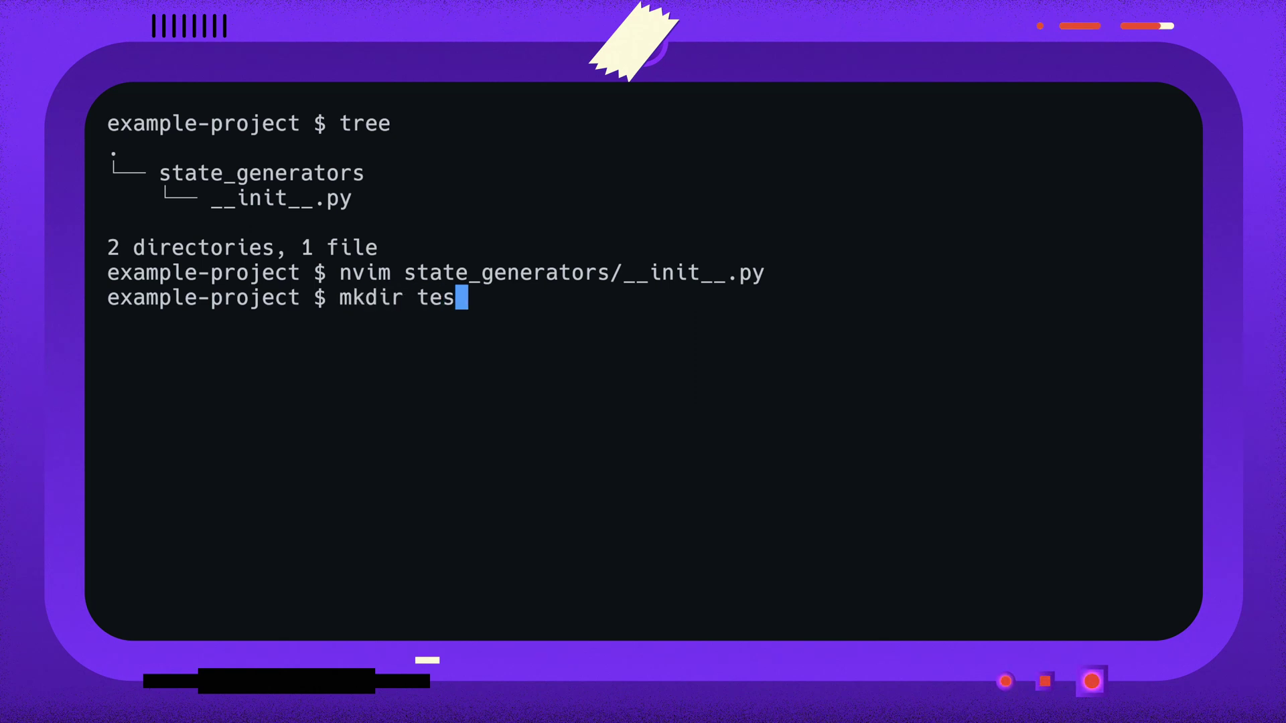
pyautogui.write('t')
# - Create a test folder with an empty __init__.py and open a new test/test.py in nvim
pyautogui.press('Return')
pyautogui.write('t')
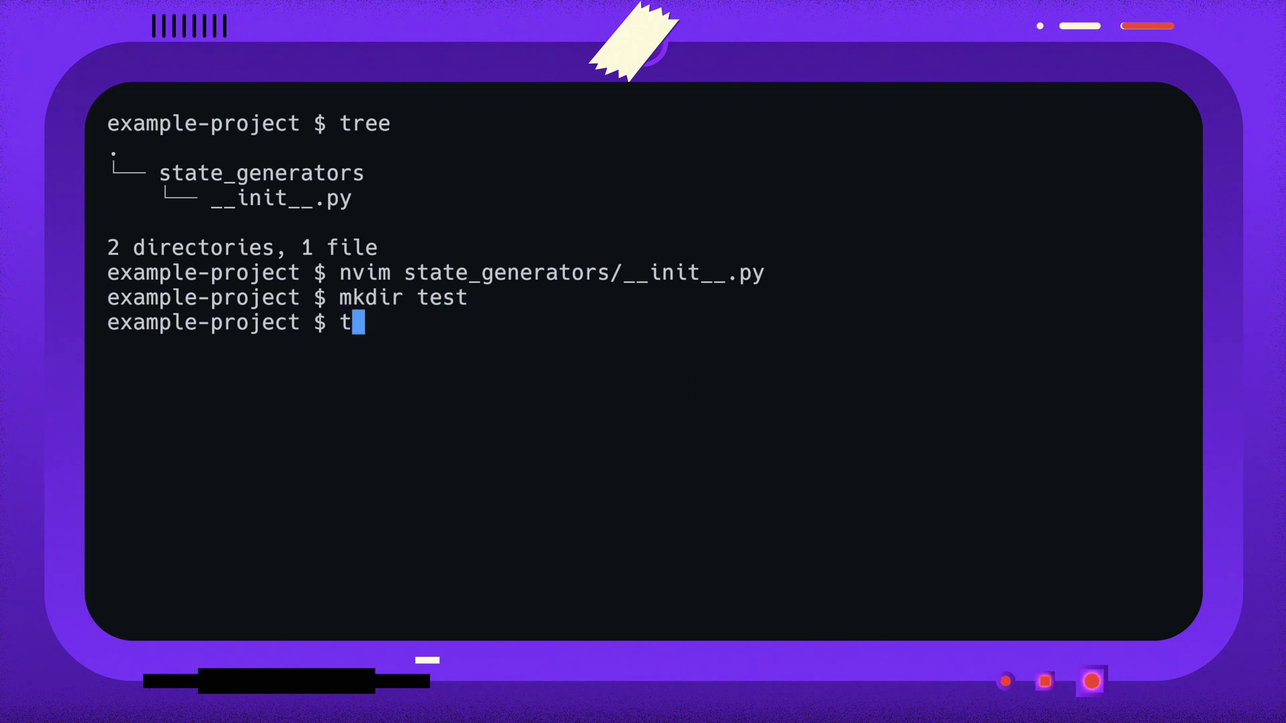
pyautogui.write('ouch test/')
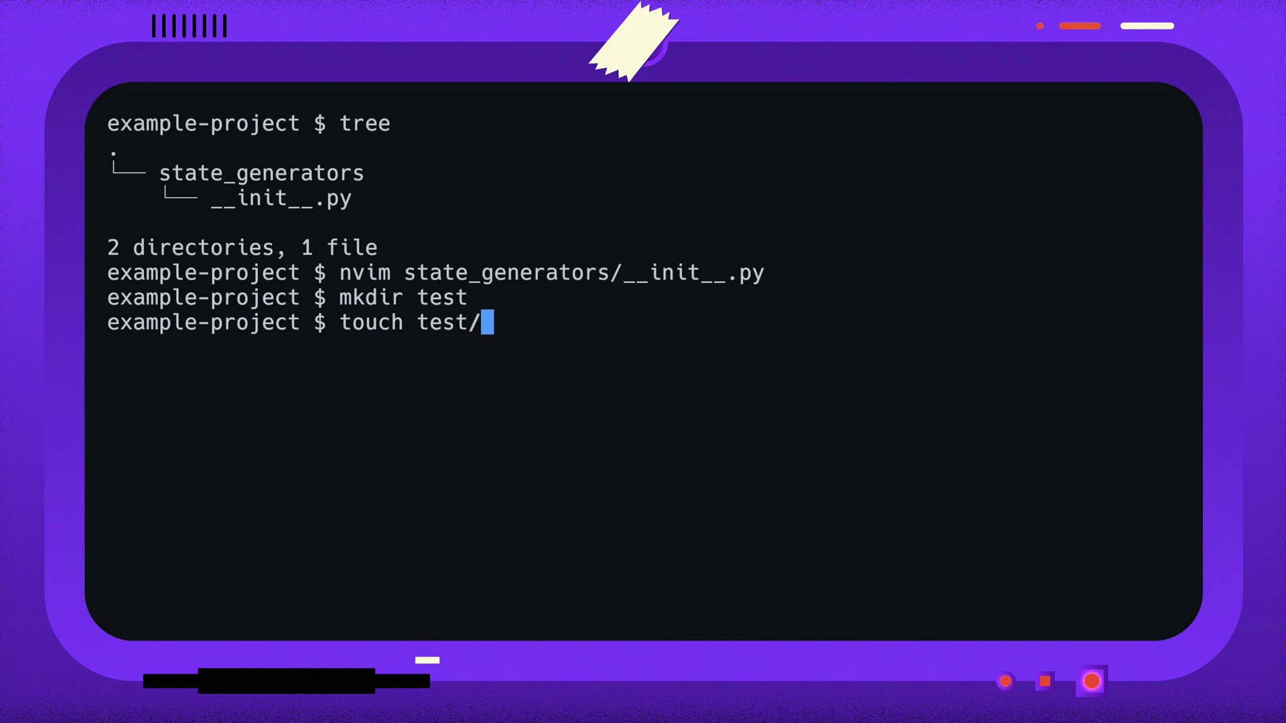
pyautogui.write('__init__.py')
pyautogui.press('Return')
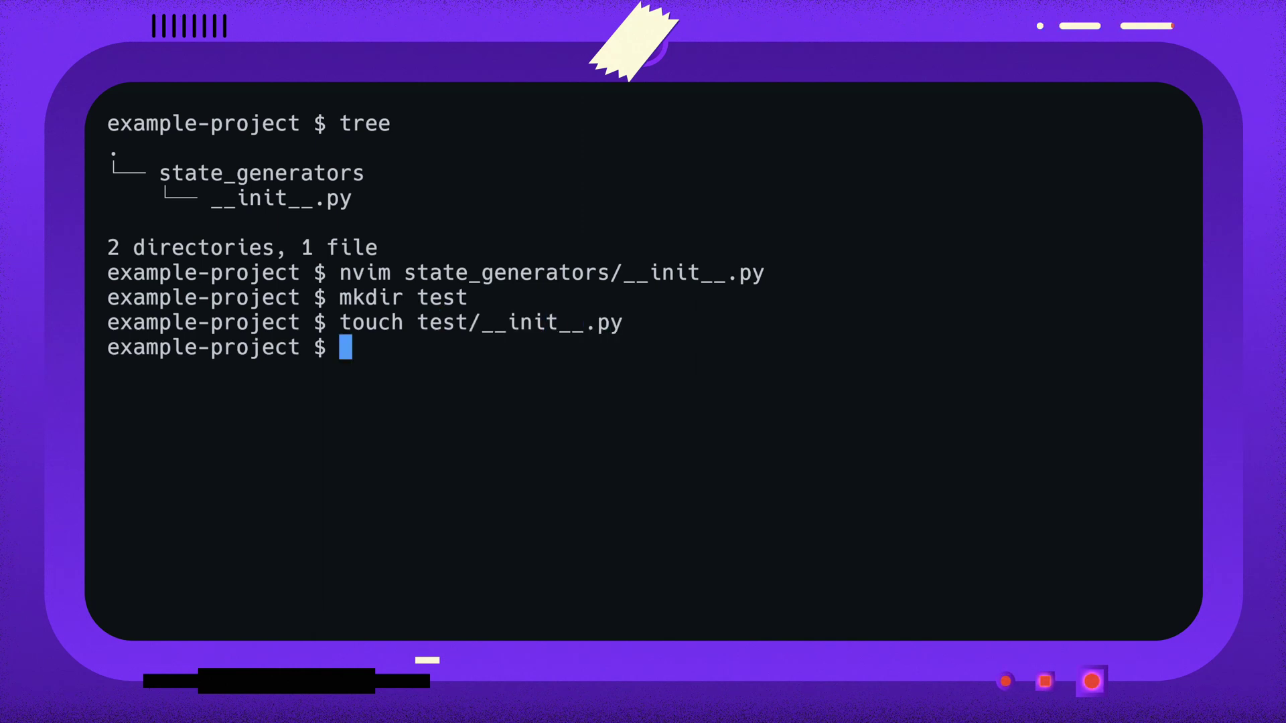
pyautogui.write('nvim test/')
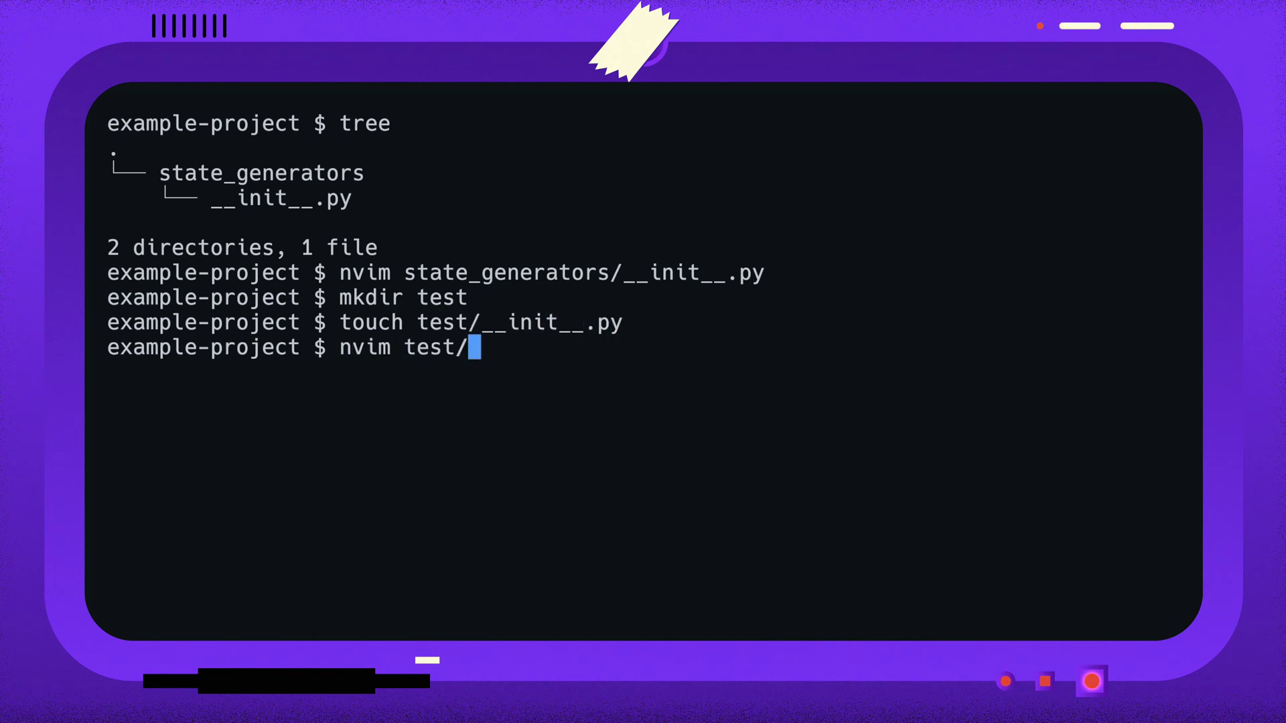
pyautogui.write('test.p')
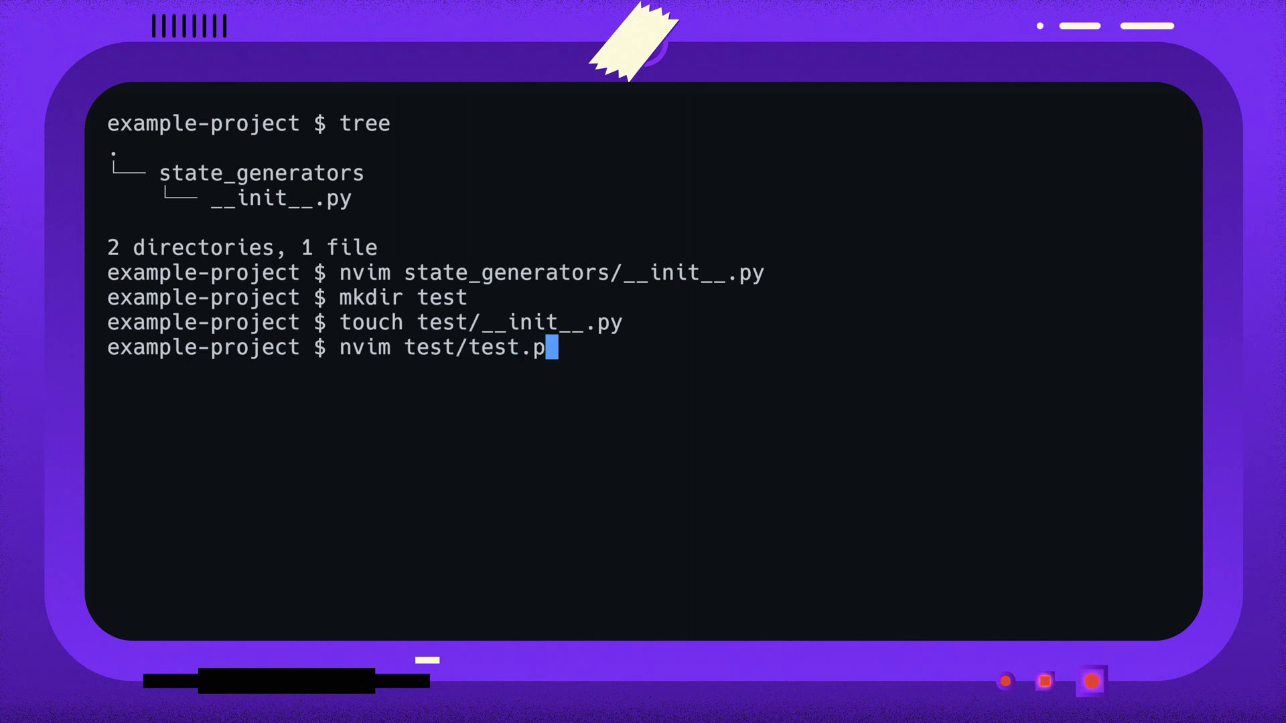
pyautogui.write('y')
pyautogui.press('Return')
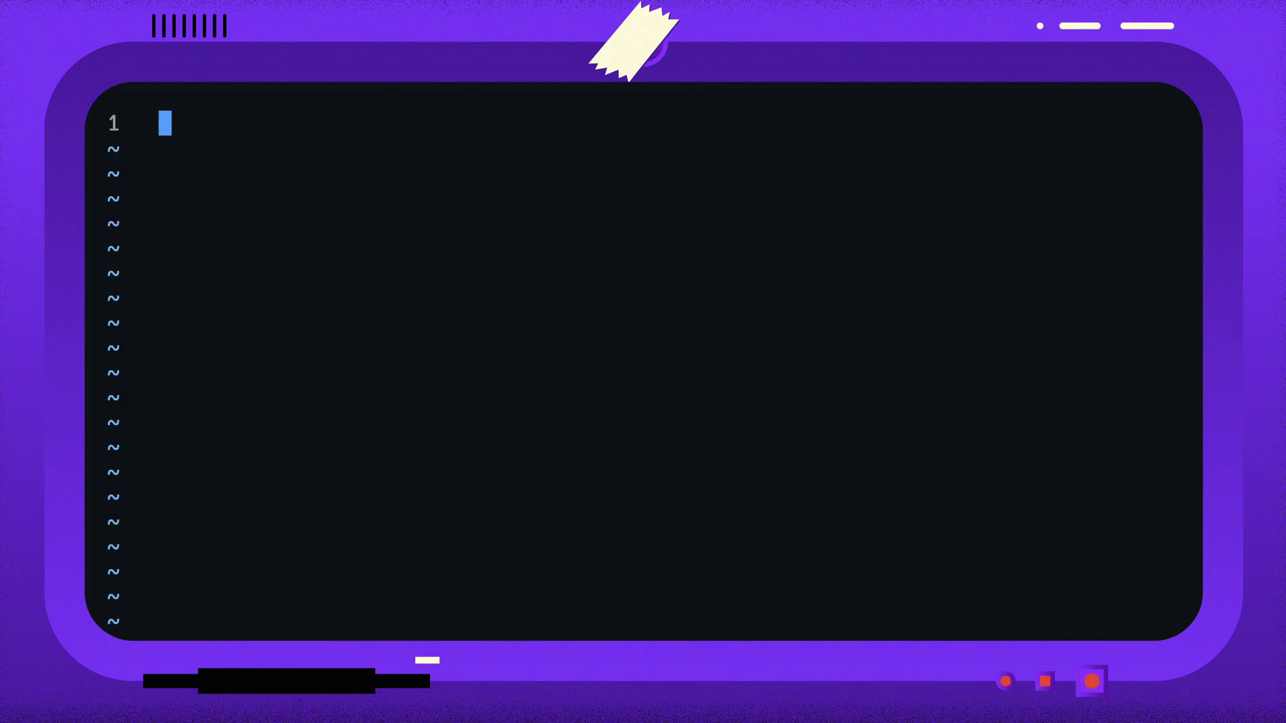
pyautogui.write('iimport unittest')
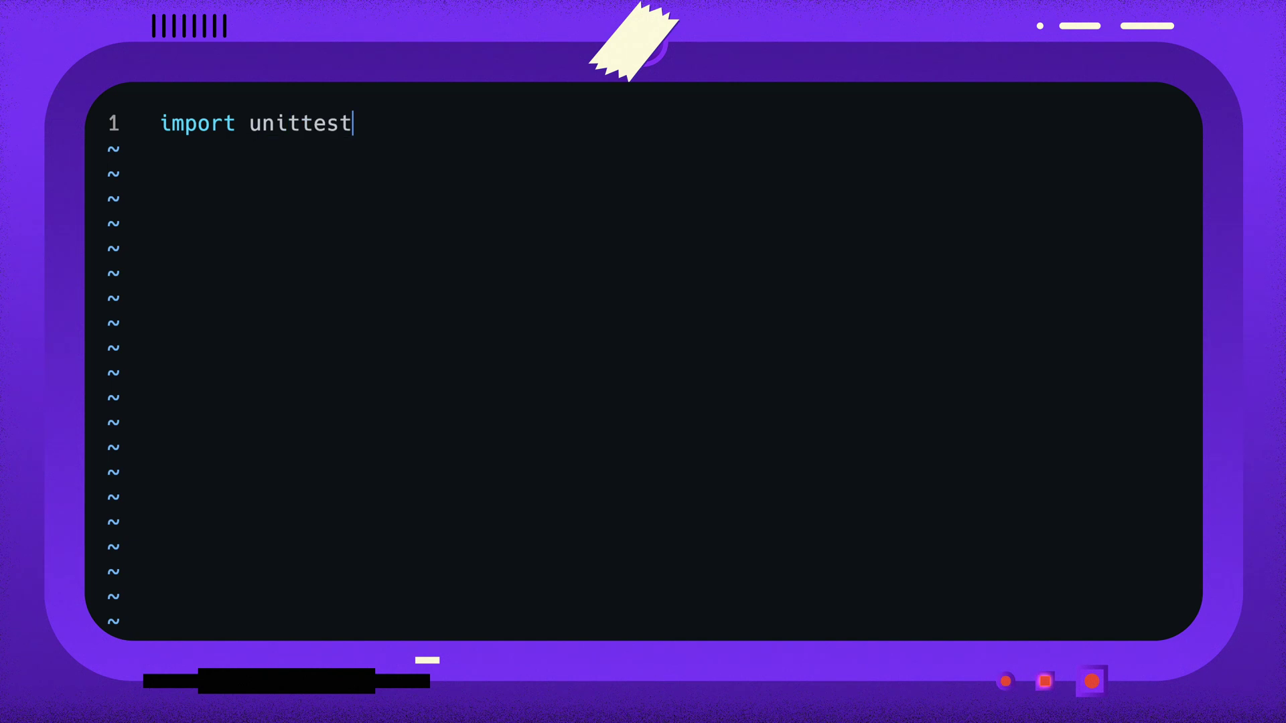
# - Write unittest and ghz_state imports, a TestGenerators assertEqual GHZ statevector check, and a __main__ guard
pyautogui.press('Return')
pyautogui.press('Return')
pyautogui.write('from s')
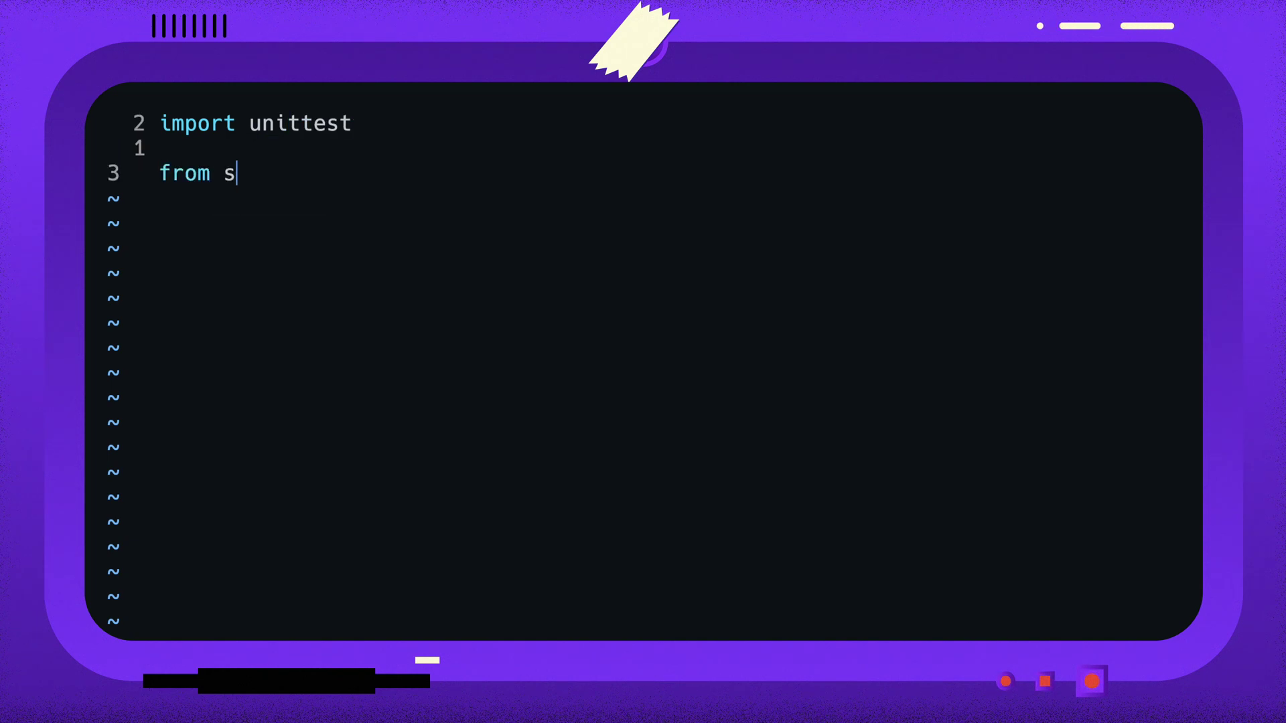
pyautogui.write('tate_generators im')
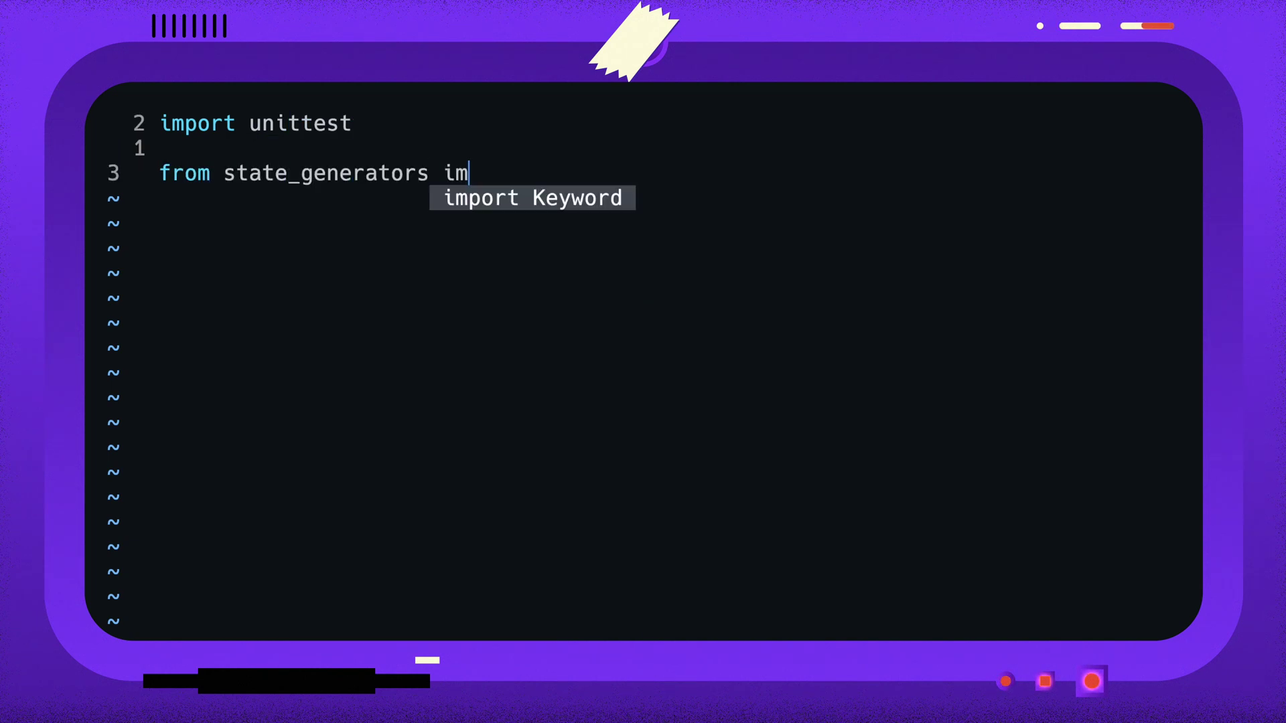
pyautogui.write('port ghz_state')
pyautogui.press('Return')
pyautogui.press('Return')
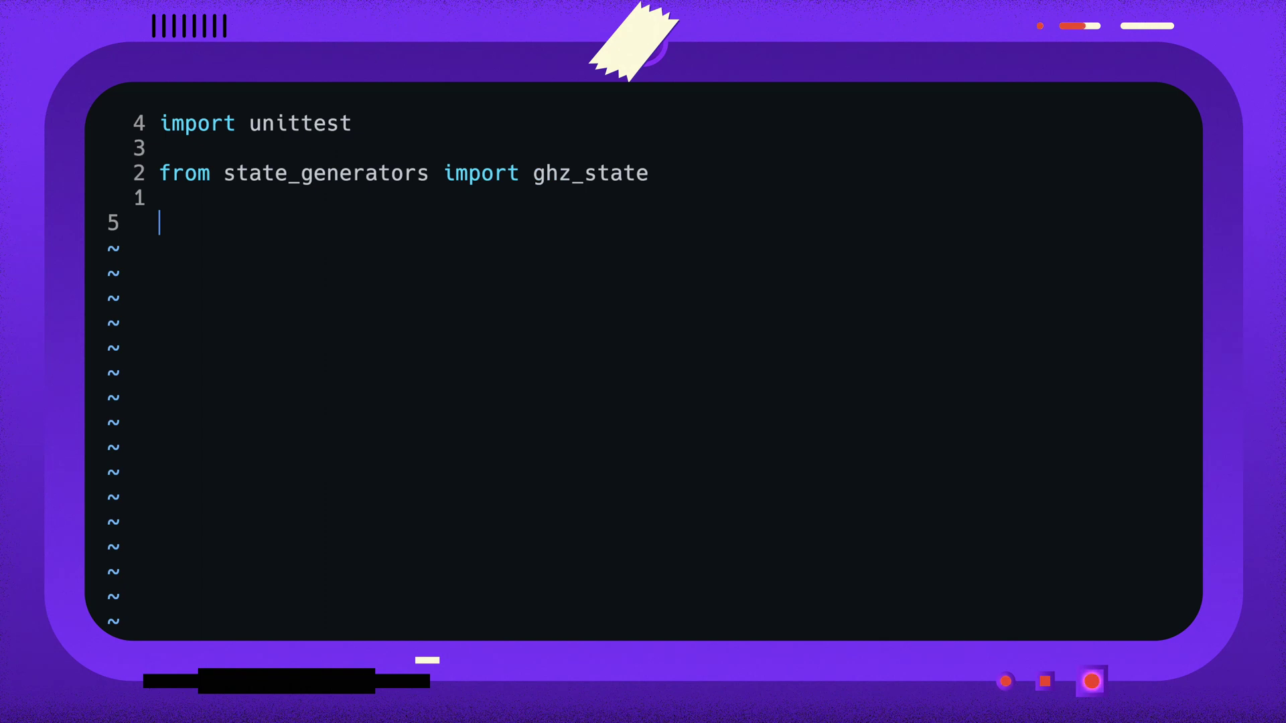
pyautogui.write('from qiskit')
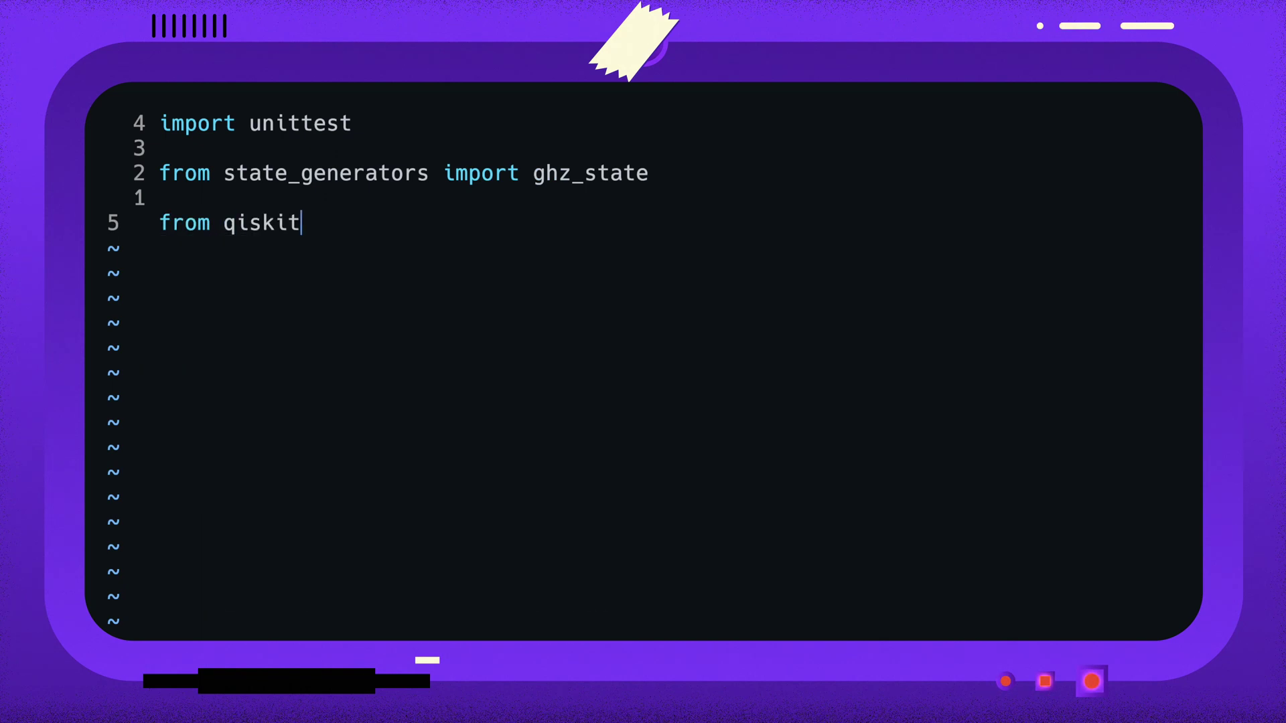
pyautogui.write('.quantum_info import Statevector')
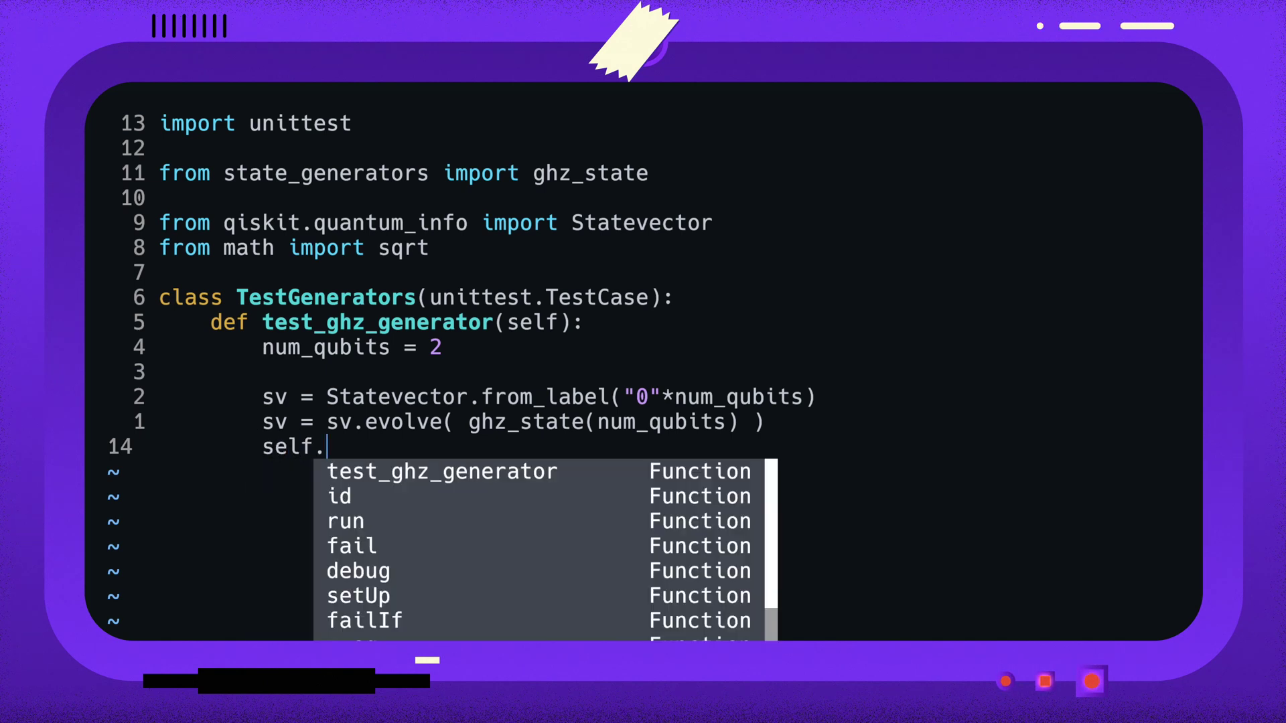
pyautogui.write('sassertEqual(')
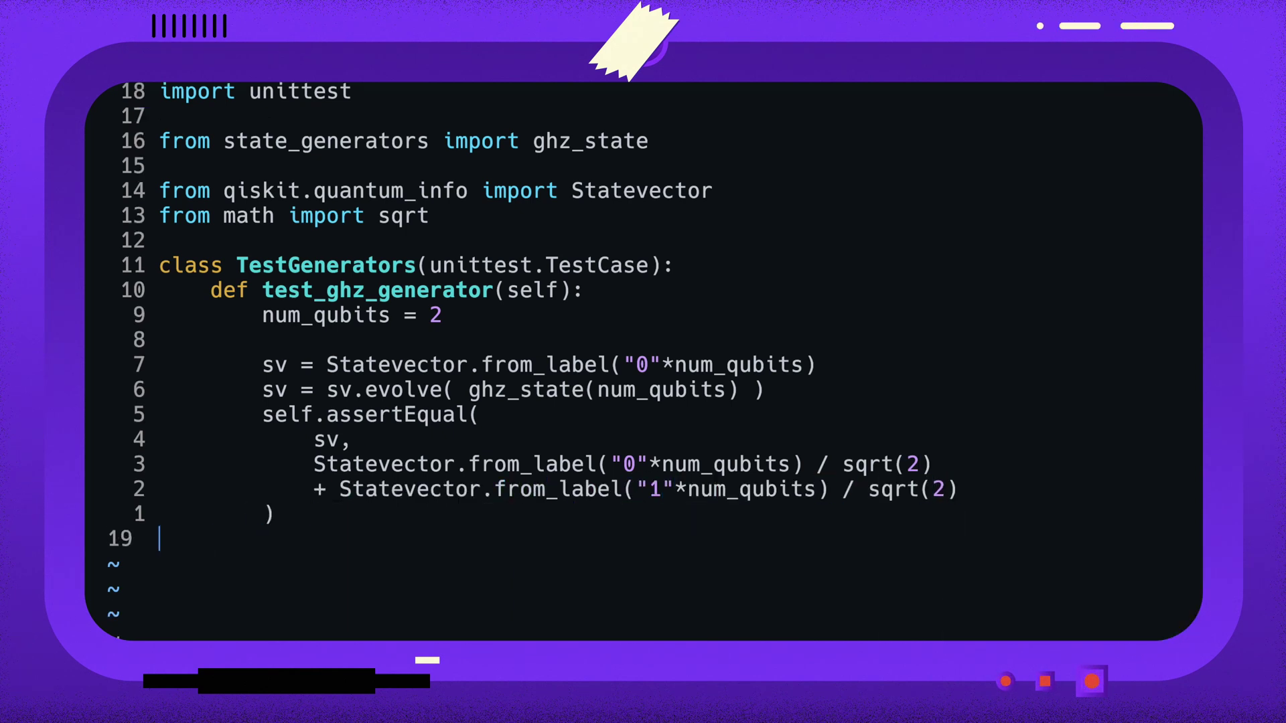
pyautogui.press('Return')
pyautogui.write('if ')
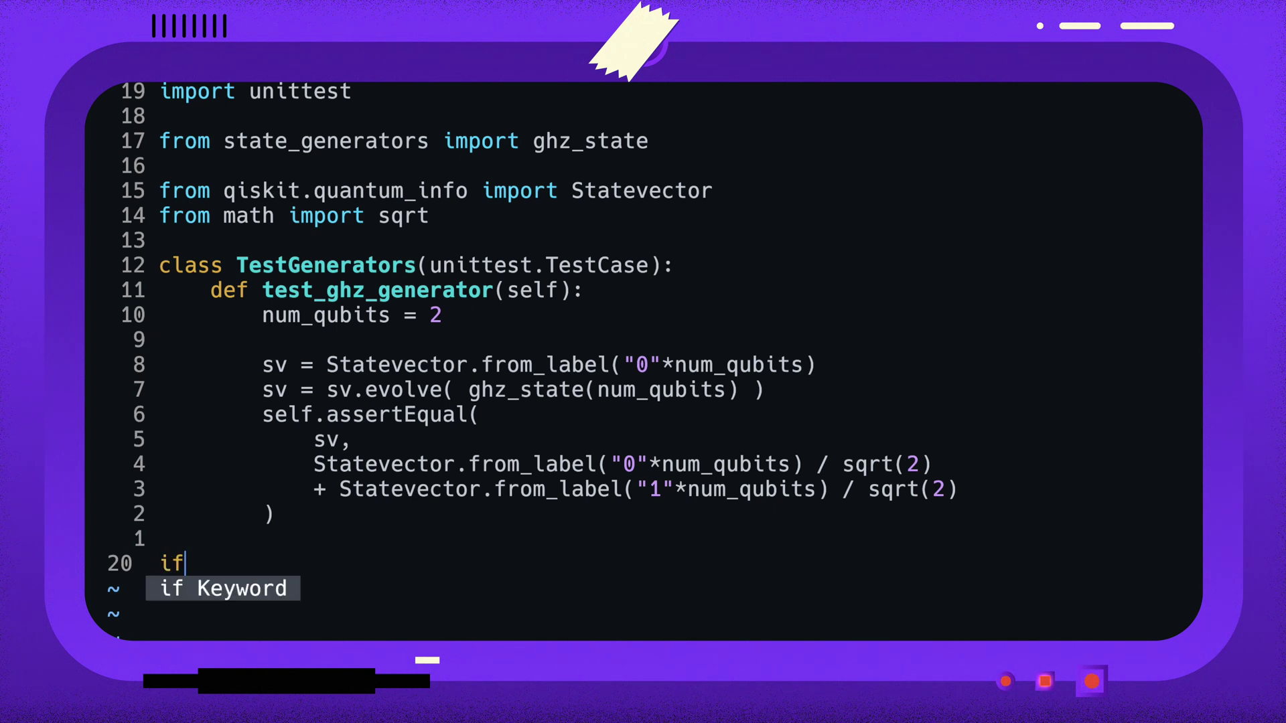
pyautogui.write('__name__')
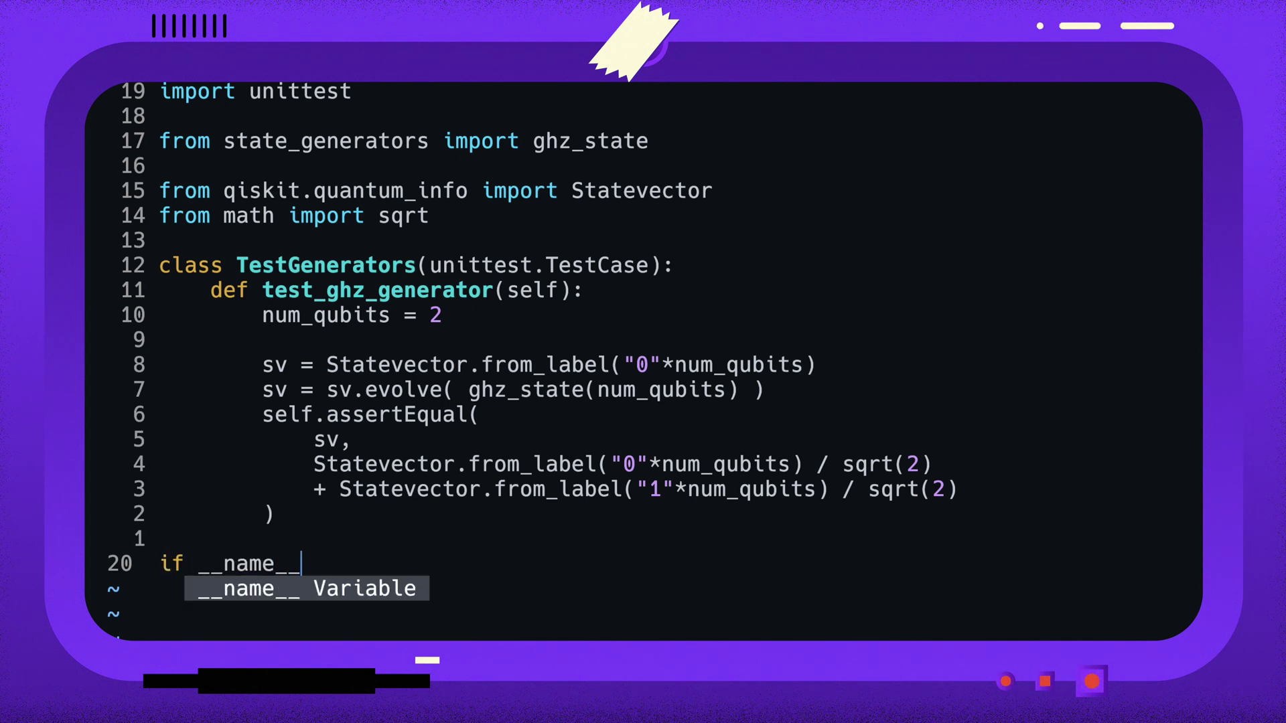
pyautogui.write(' == "__main+')
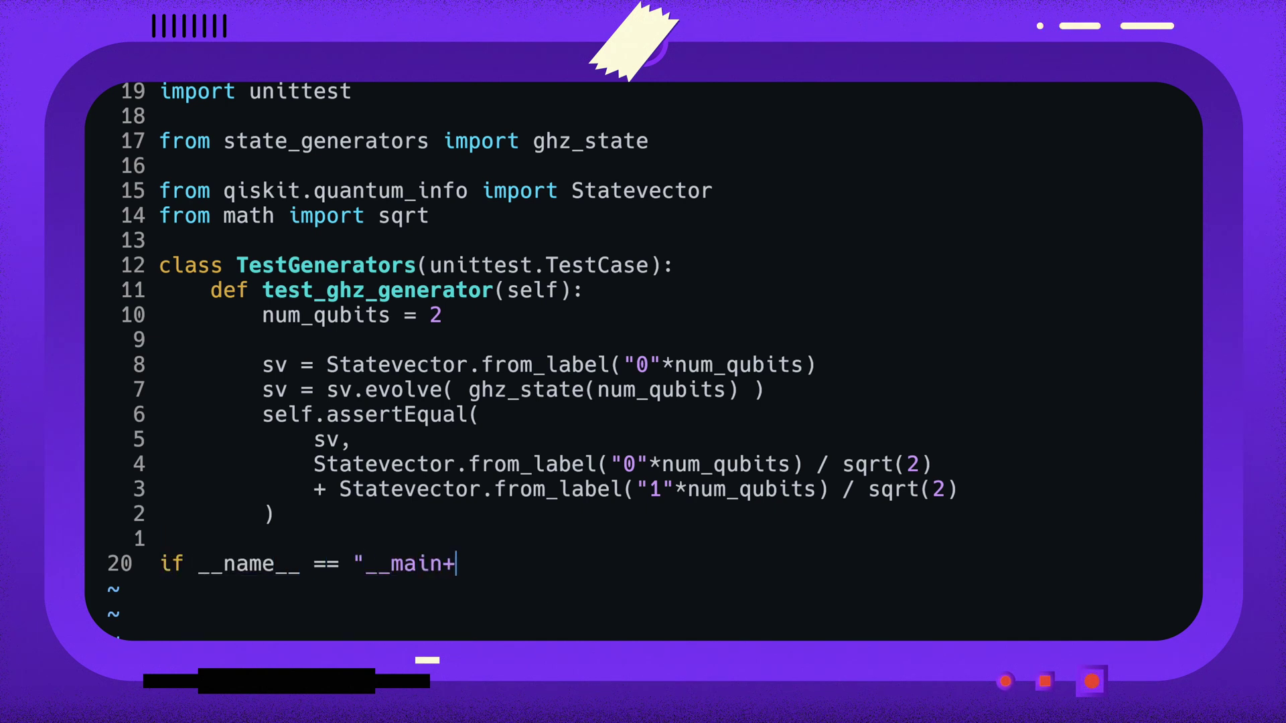
pyautogui.press('BackSpace')
pyautogui.write('__":')
pyautogui.press('Return')
pyautogui.write('unittest.main')
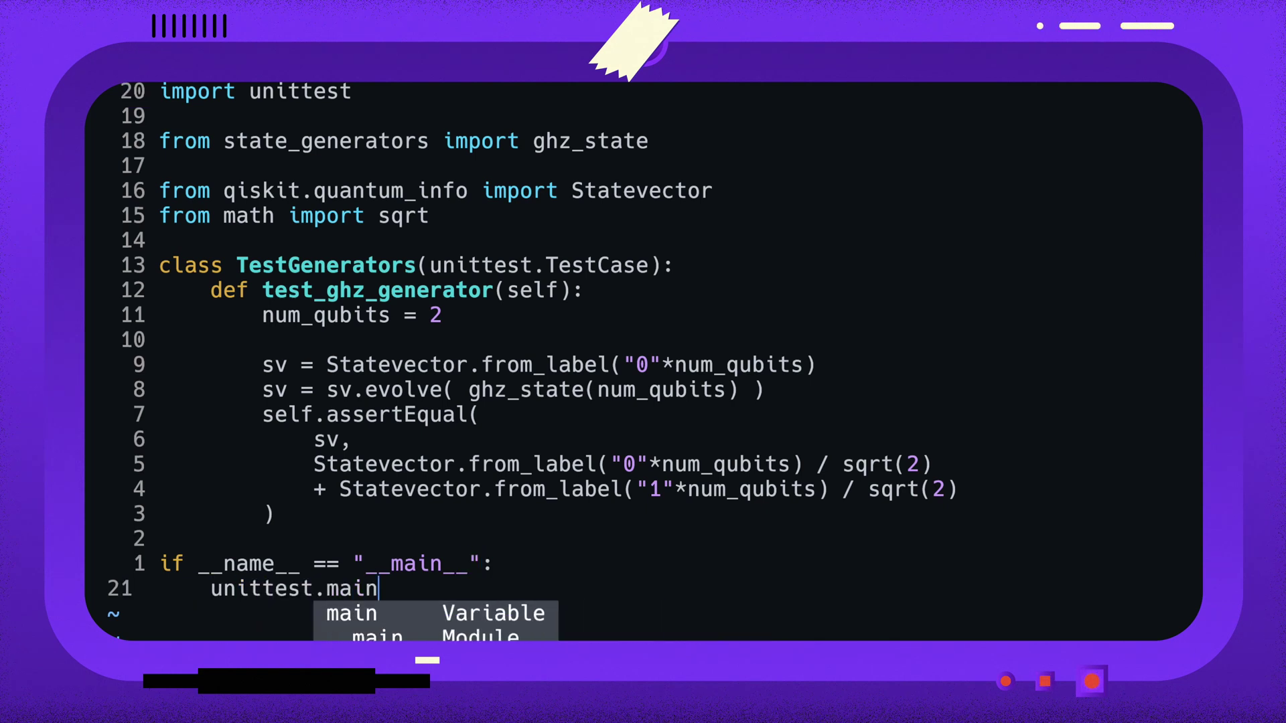
pyautogui.write('()')
pyautogui.press('Escape')
pyautogui.write(':wq ')
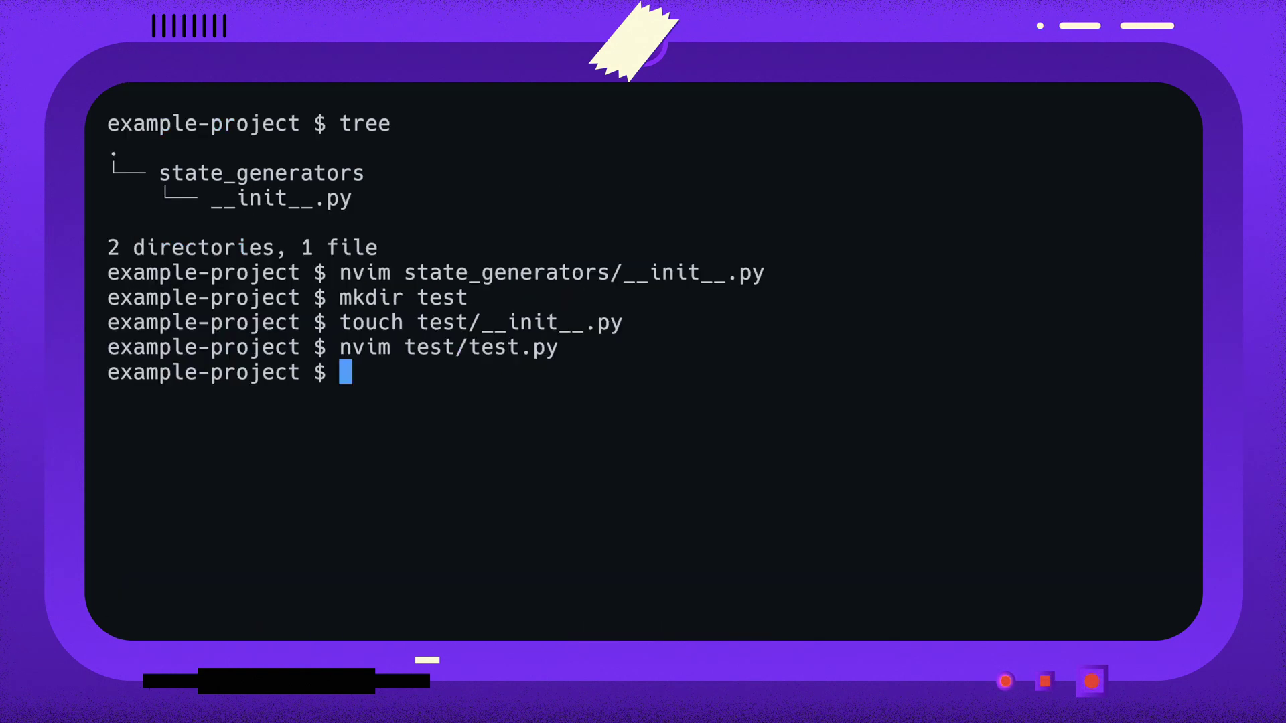
pyautogui.write('python -')
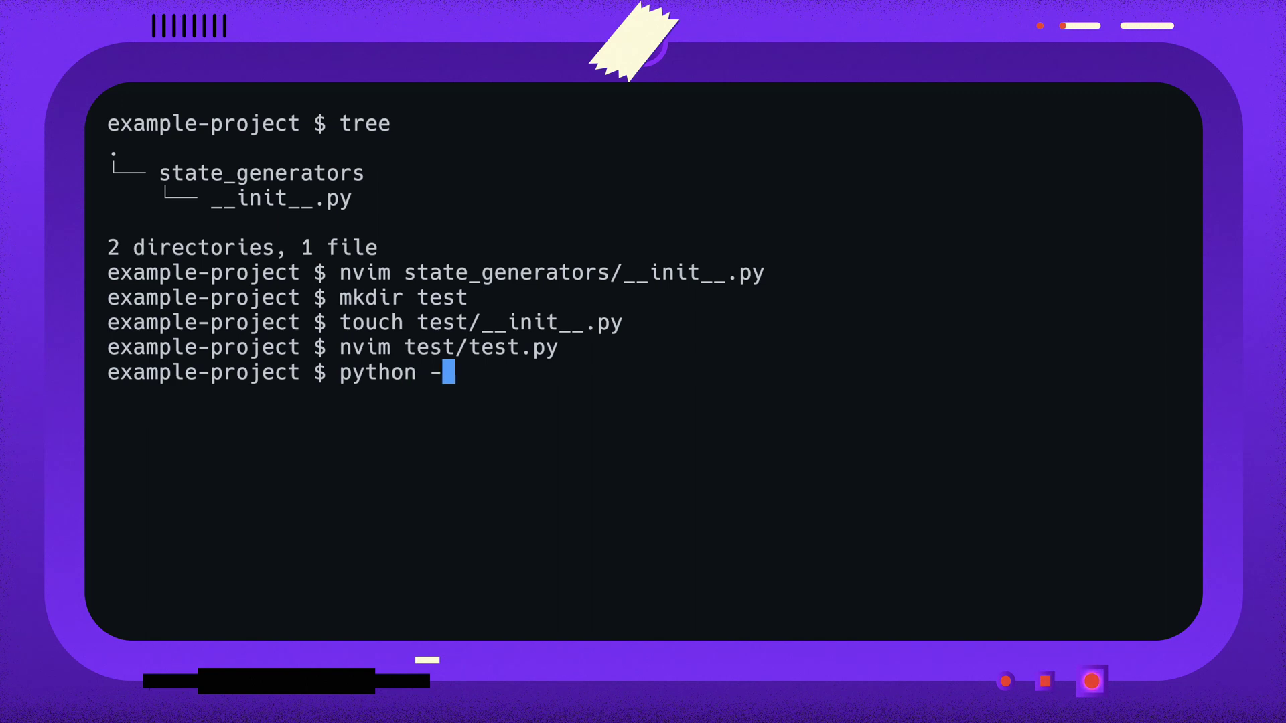
pyautogui.write('m unittest')
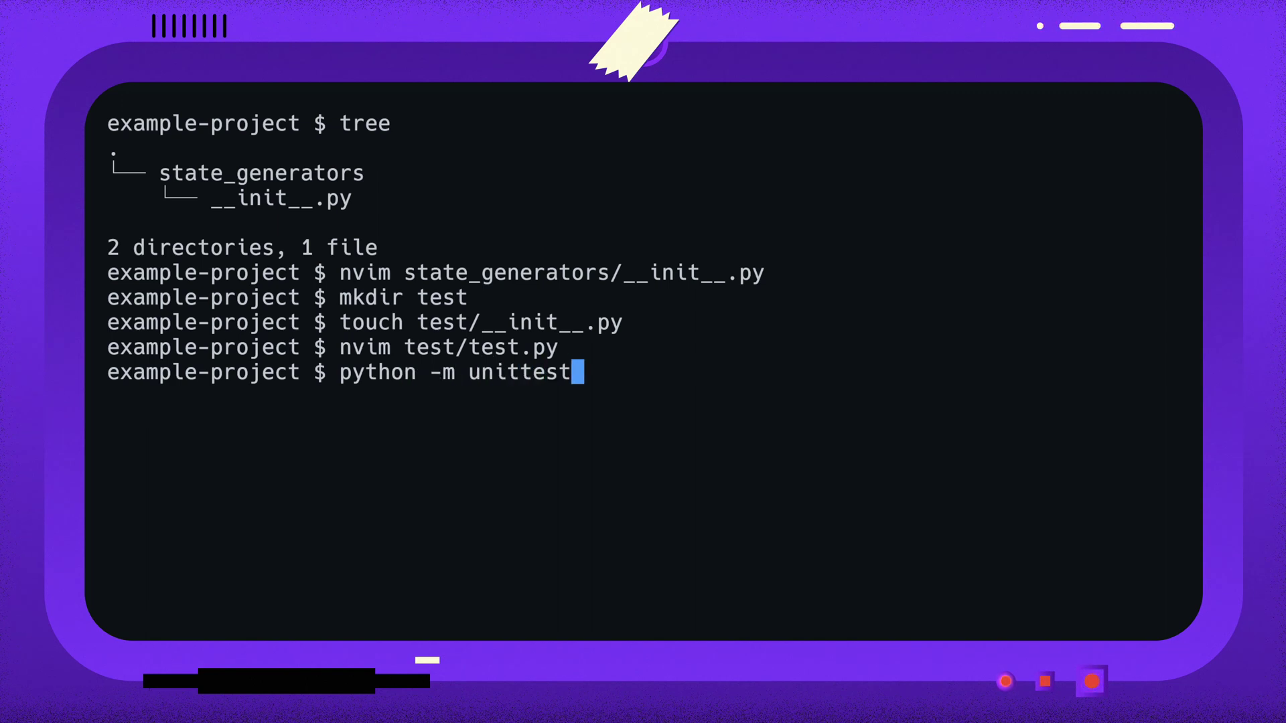
# - Run python -m unittest and confirm the single GHZ-state test passes with OK
pyautogui.press('Return')
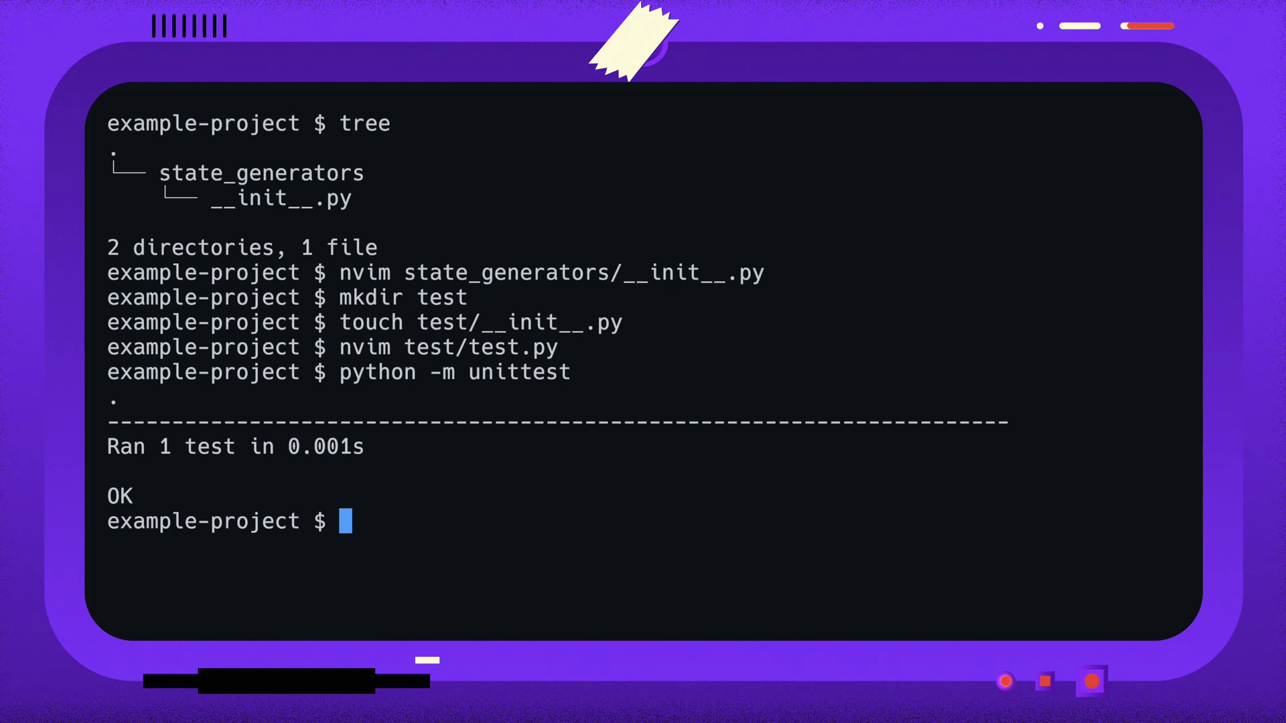
pyautogui.write('n')
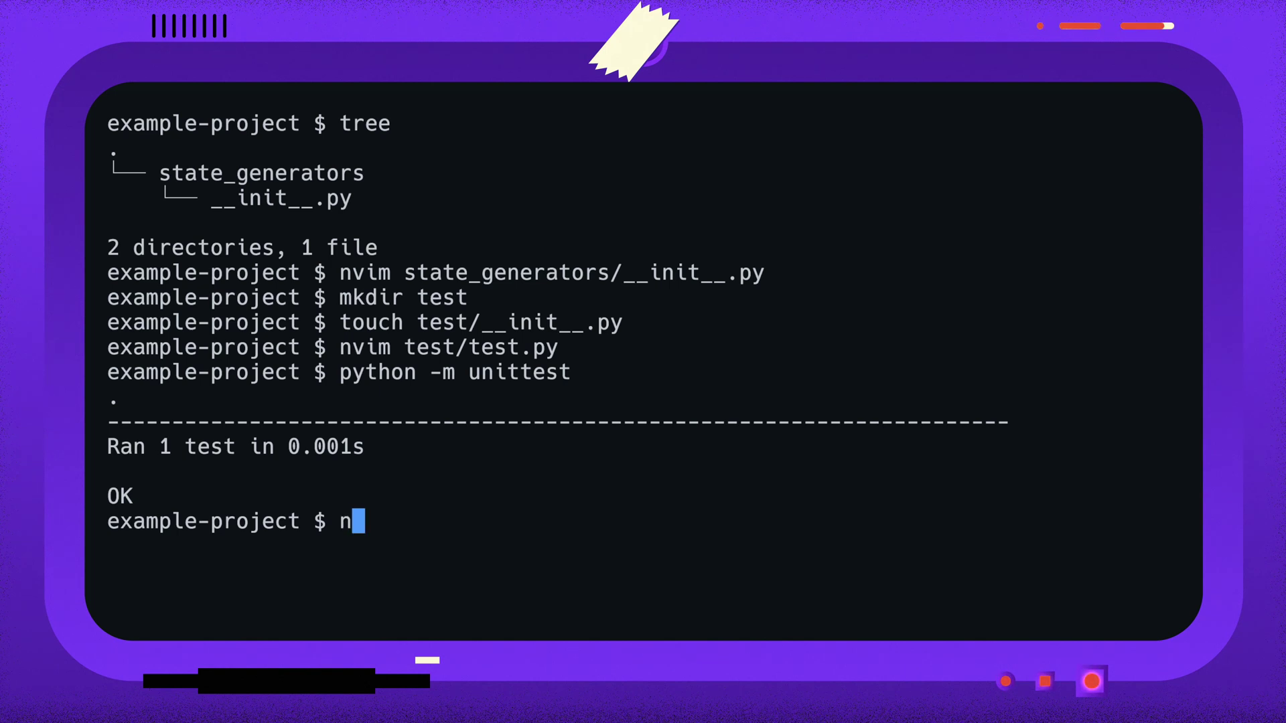
pyautogui.write('vim s')
# - Comment out qc.h(0) on line 13 of ghz_state, then rerun python -m unittest to see test_ghz_generator fail
pyautogui.press('Tab')
pyautogui.write('__')
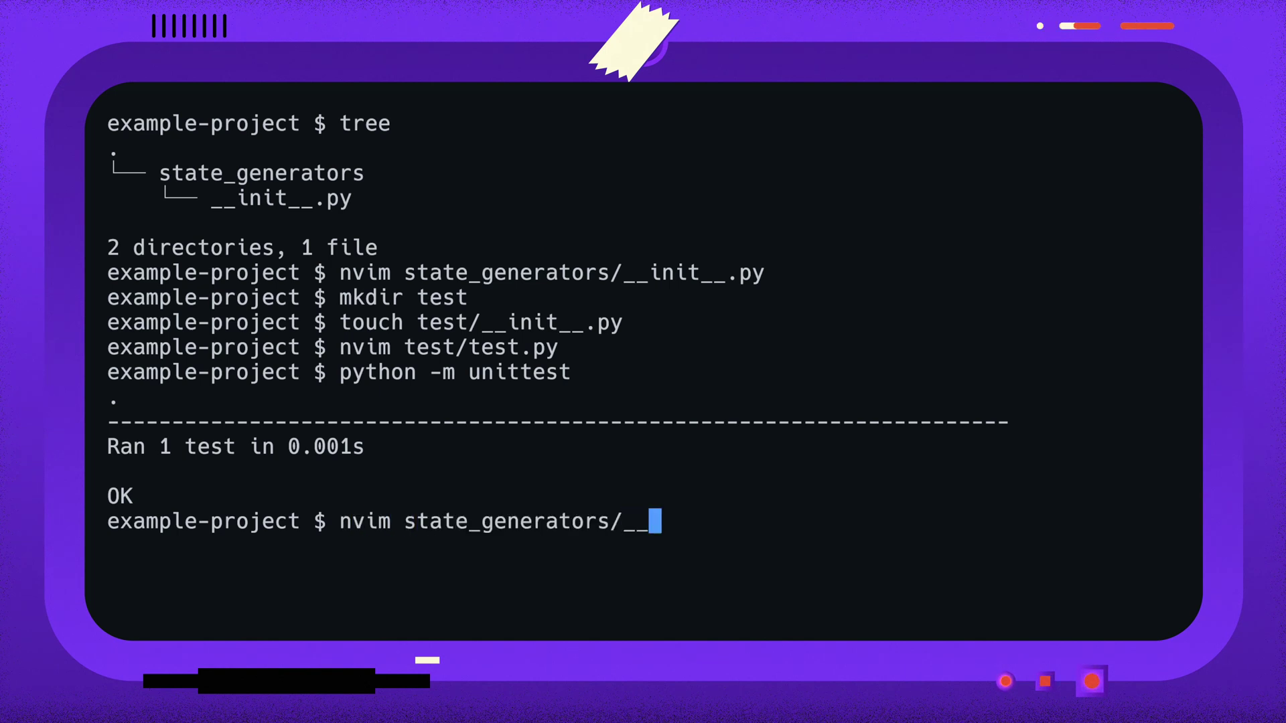
pyautogui.press('Tab')
pyautogui.press('Return')
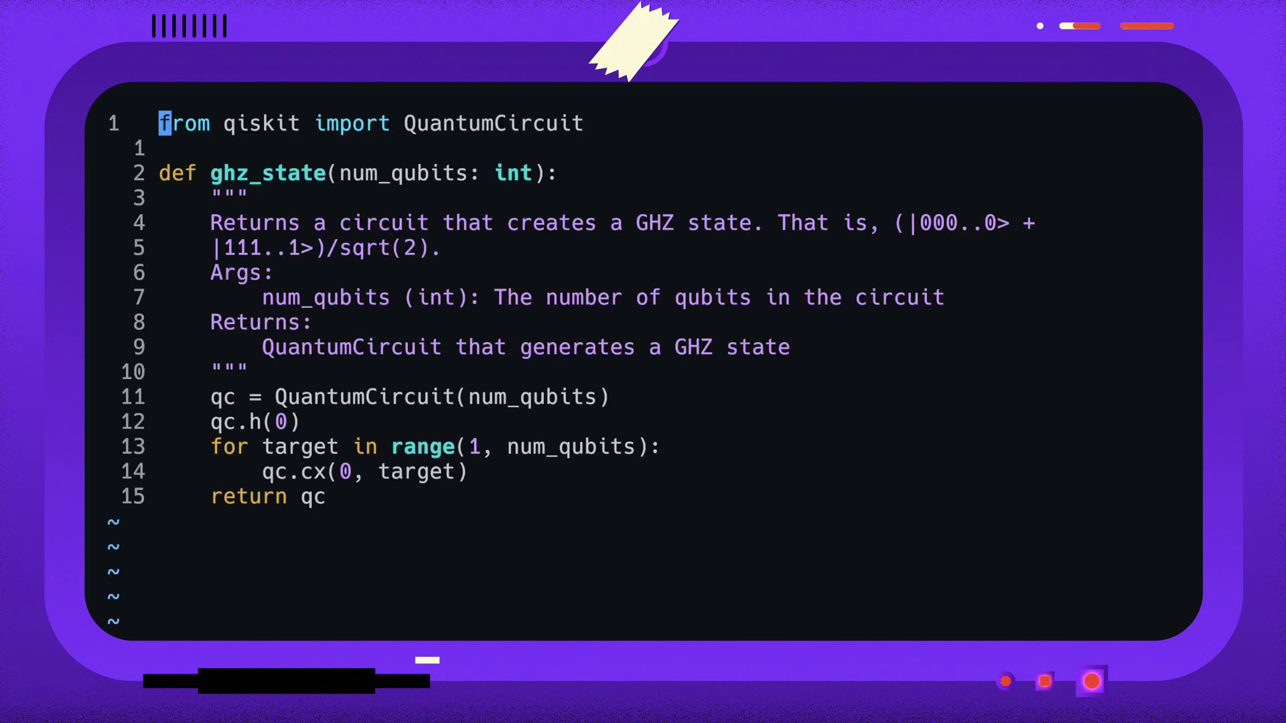
pyautogui.write('13GI#')
pyautogui.press('Escape')
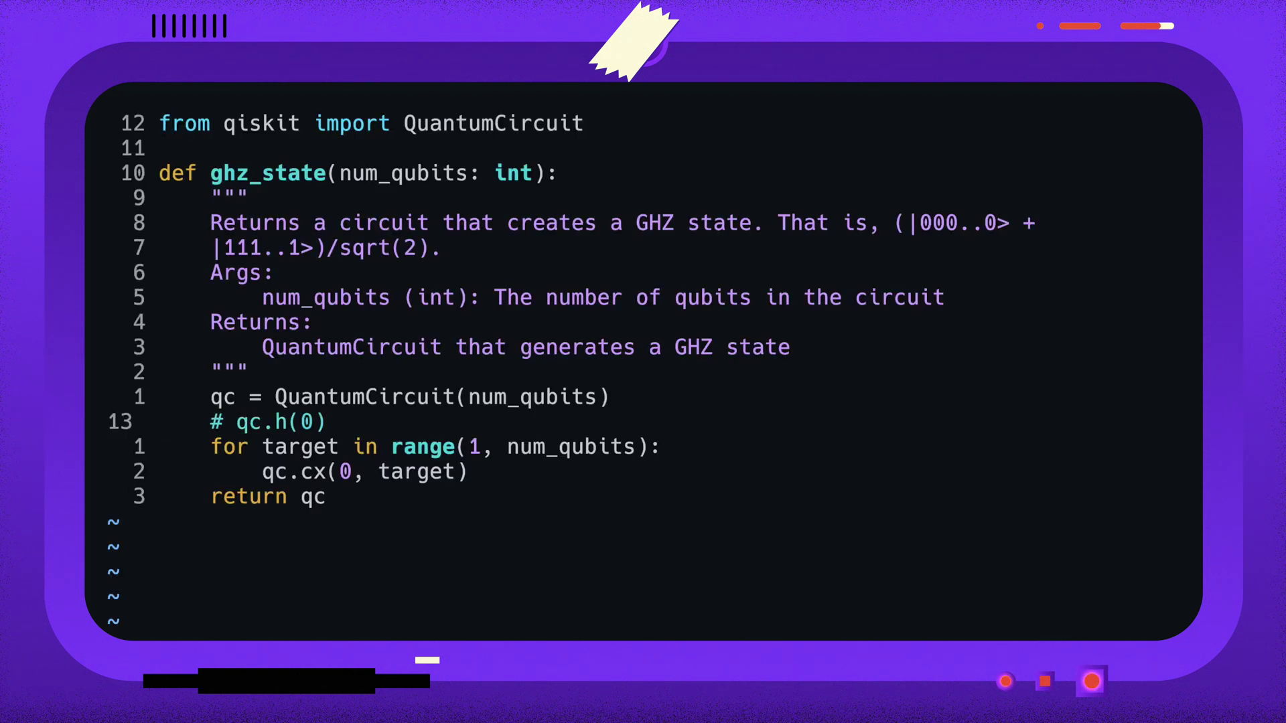
pyautogui.write(':wq')
pyautogui.press('Return')
pyautogui.write('python -m unittest')
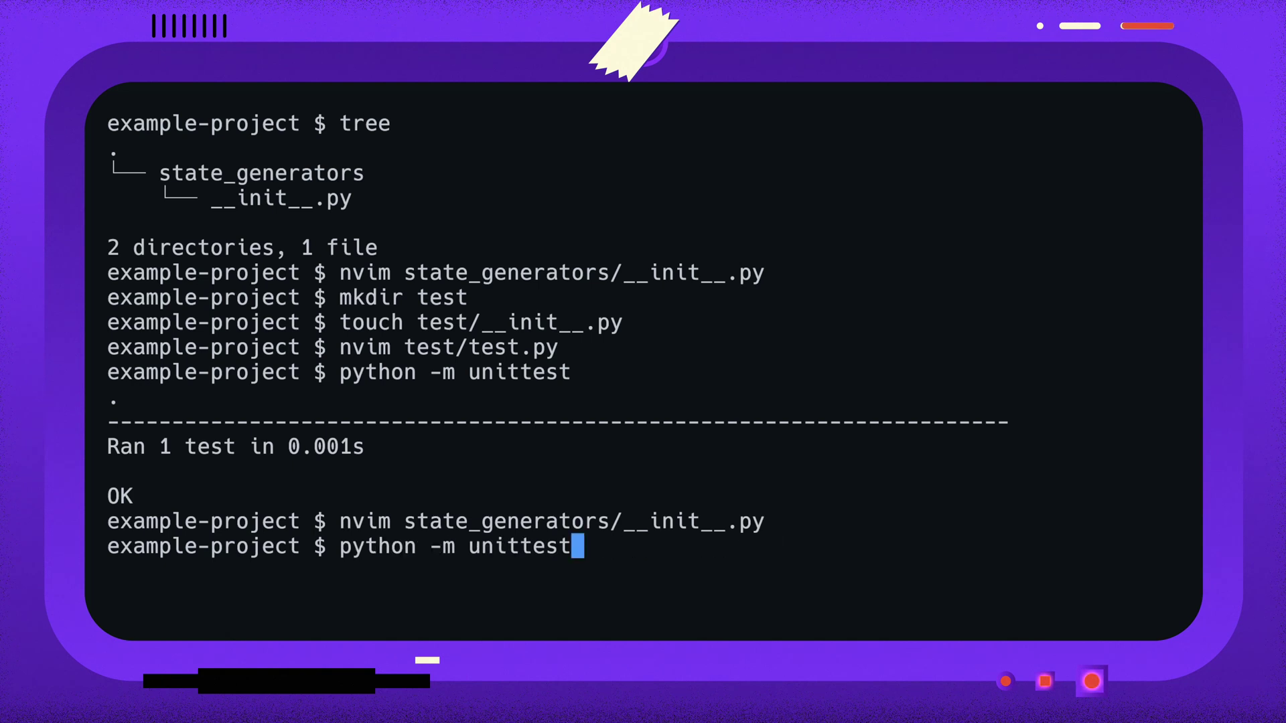
pyautogui.press('Return')
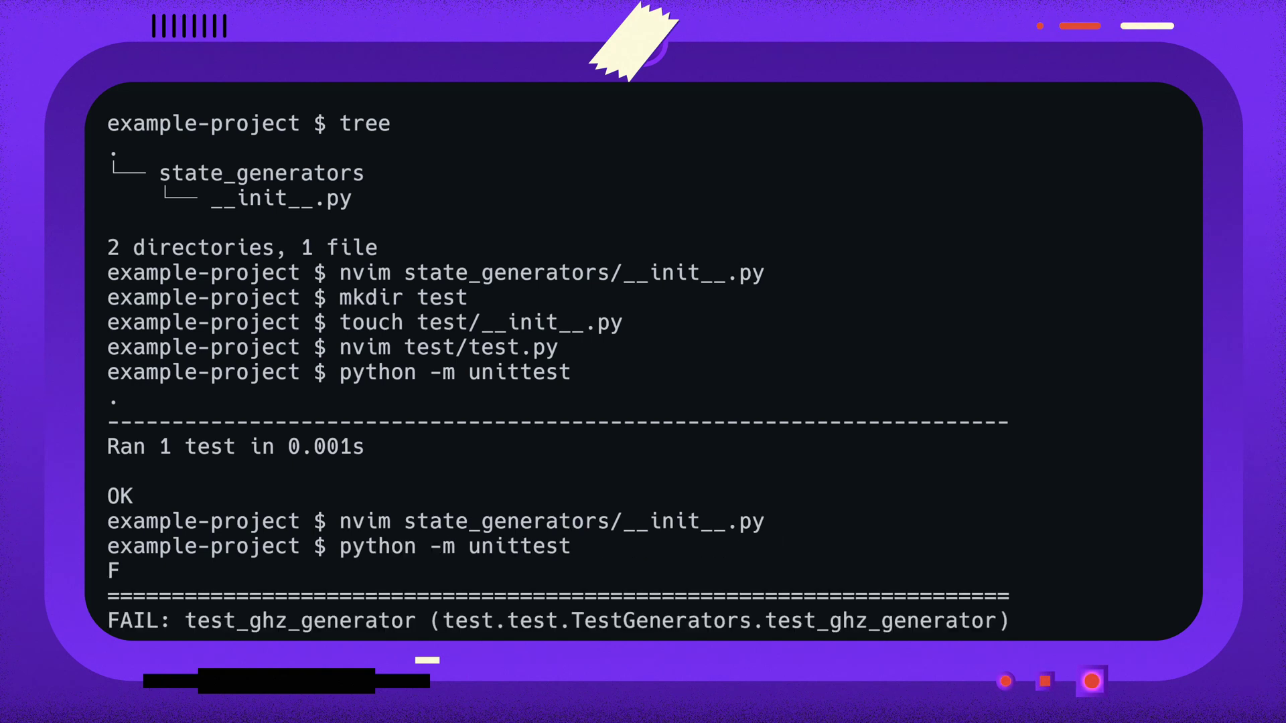